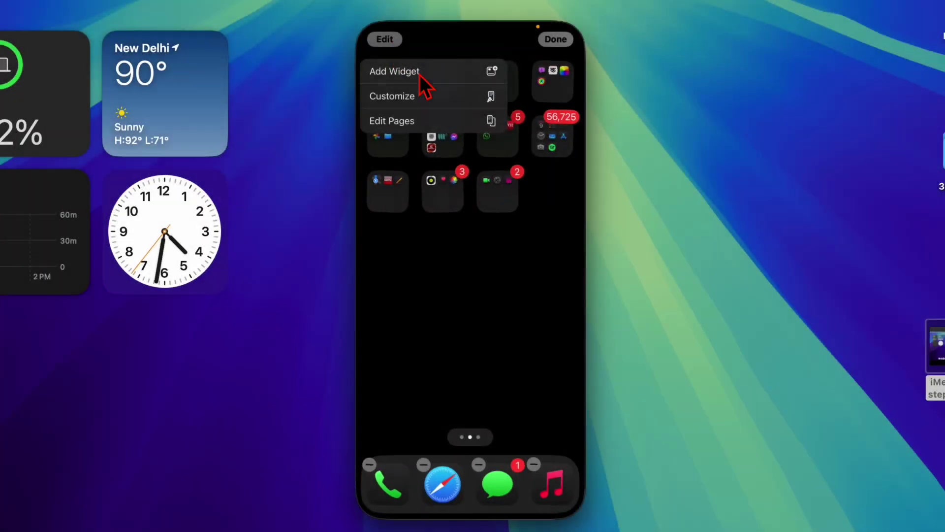
Try the Tinted icon look, sliding through purple and green hues and tint strengths
click(426, 98)
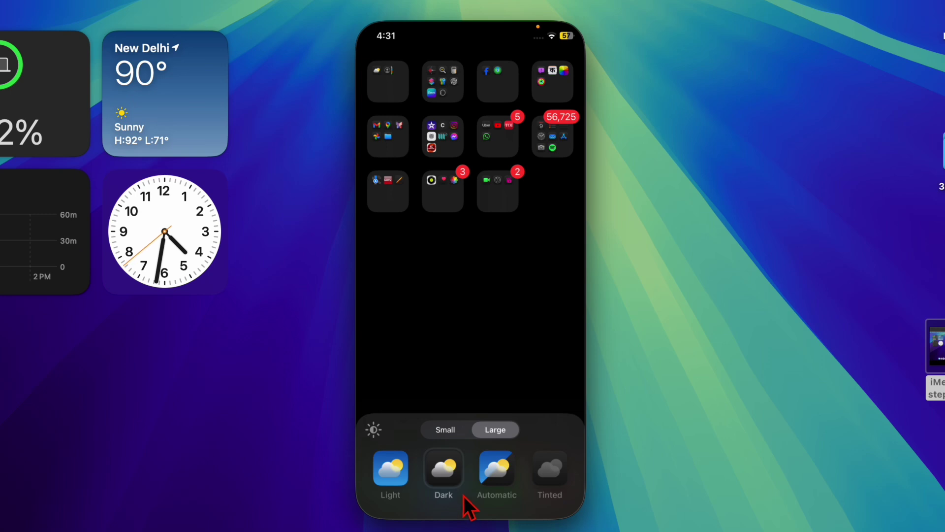
click(557, 473)
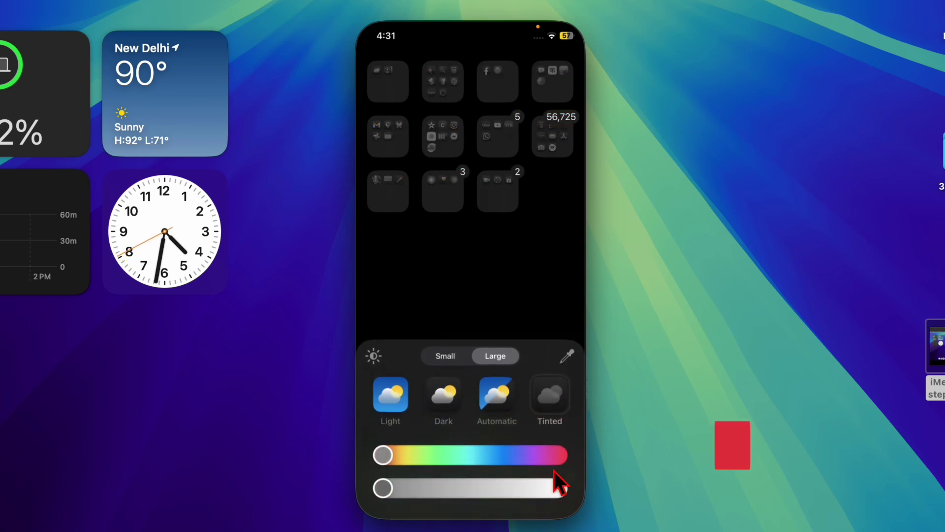
click(525, 455)
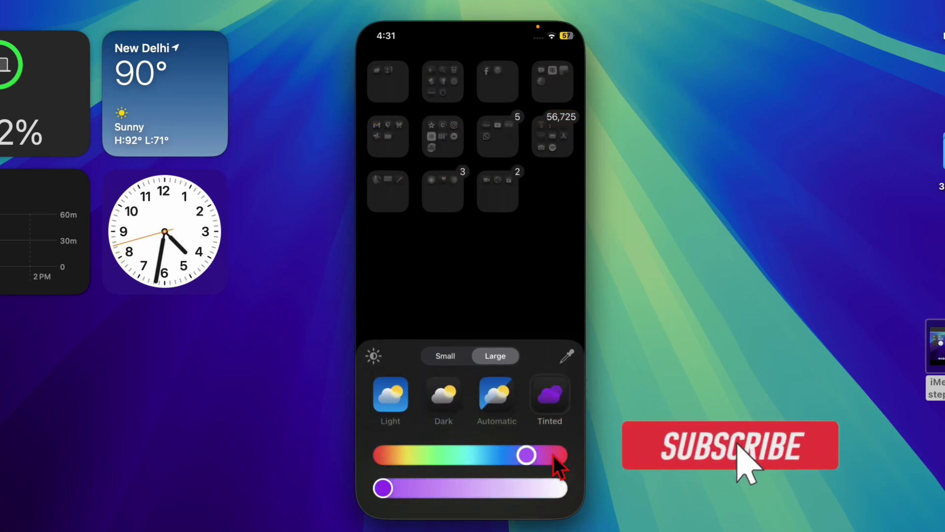
drag(534, 455, 453, 462)
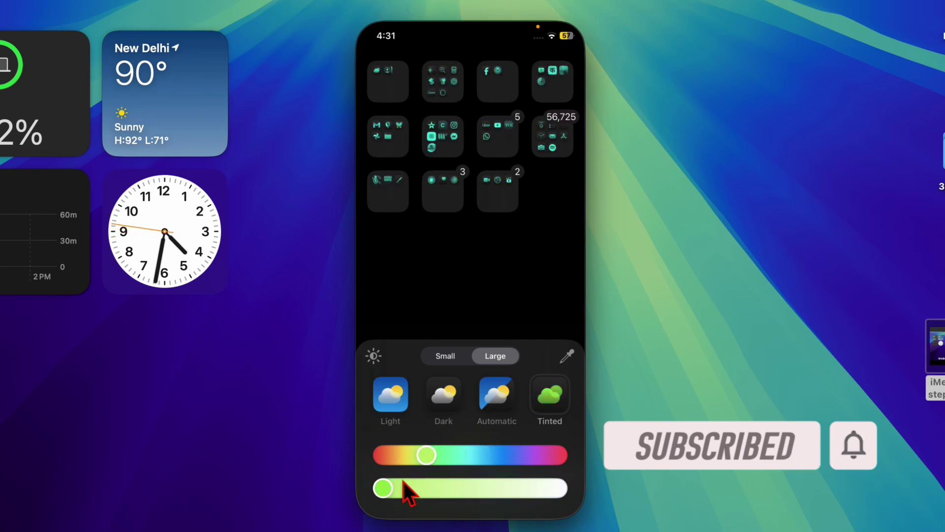
mouse_move(449, 501)
mouse_down()
mouse_move(545, 498)
mouse_move(411, 502)
mouse_move(494, 493)
mouse_up()
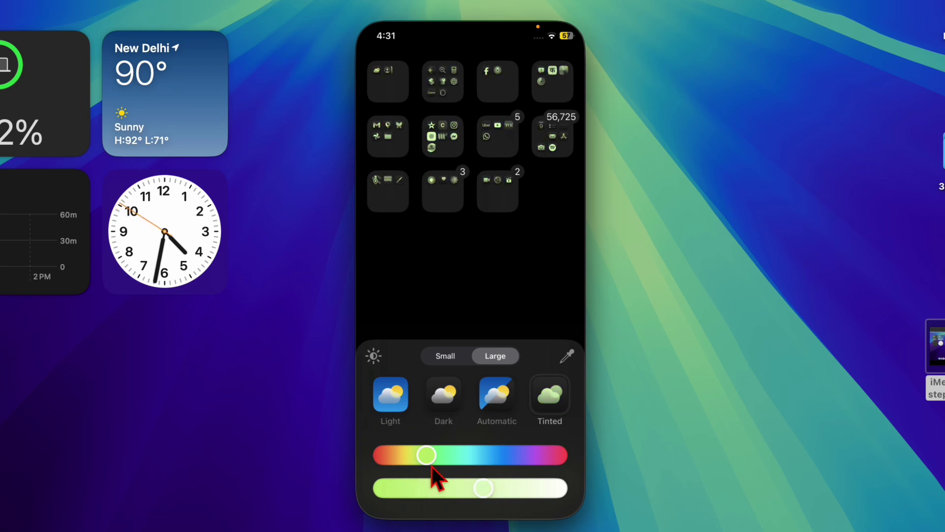
mouse_move(427, 457)
mouse_down()
mouse_move(534, 461)
mouse_move(410, 469)
mouse_move(577, 460)
mouse_up()
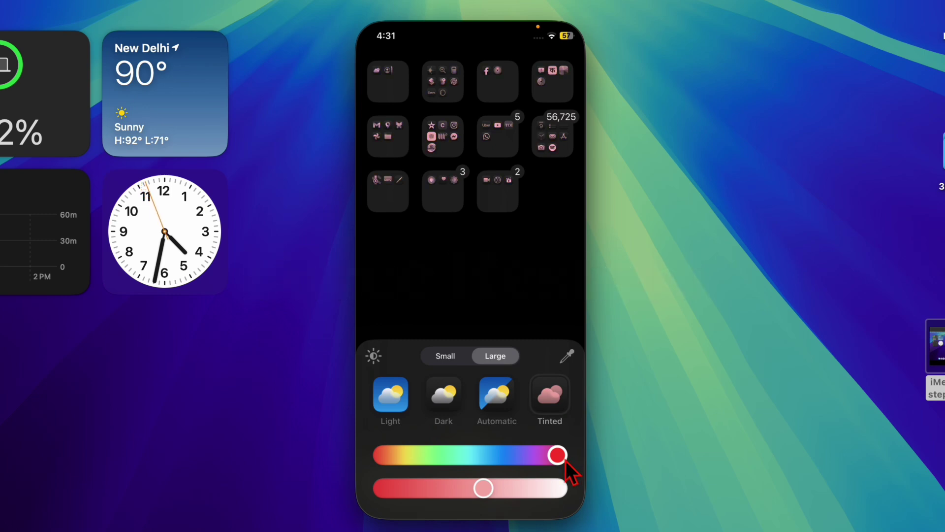
Settle on the Dark icon style for the home screen
click(446, 402)
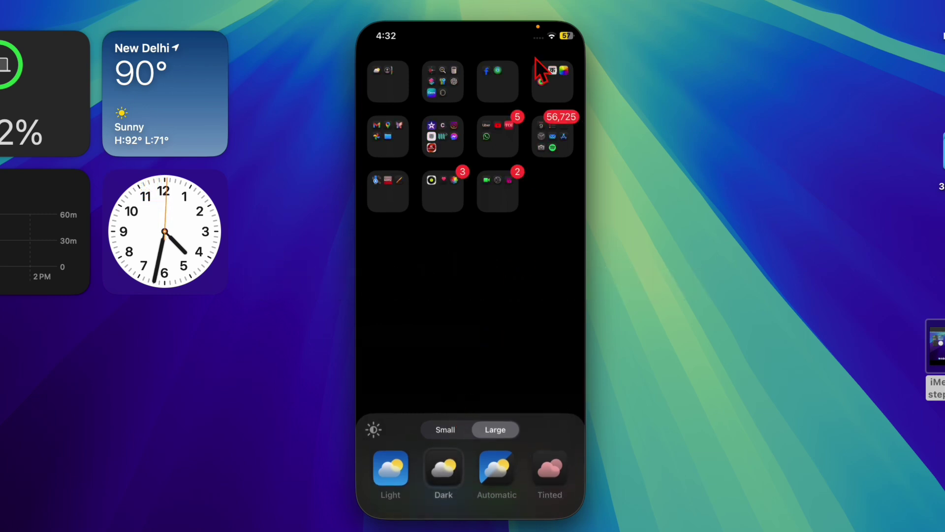
Leave customizing and the app switcher, then browse App Library folders back to the home screen
mouse_move(471, 15)
click(555, 3)
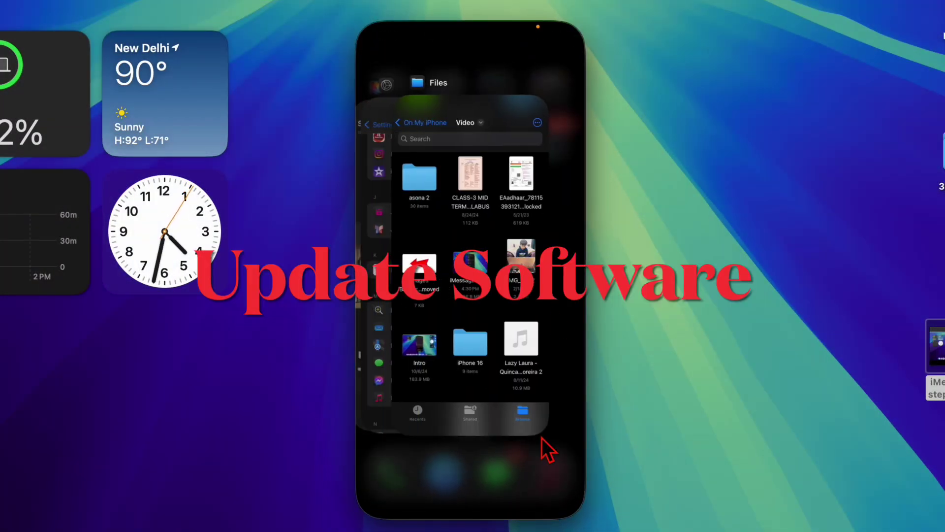
click(502, 491)
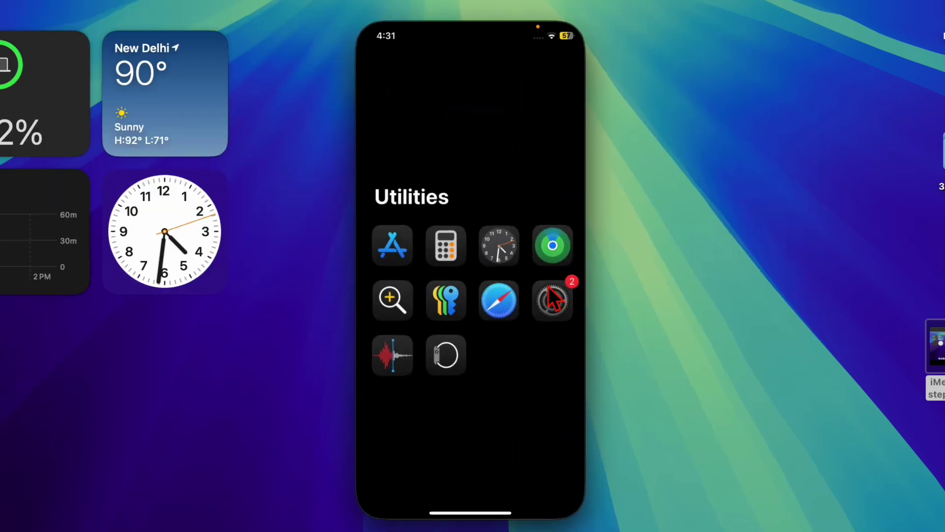
click(486, 418)
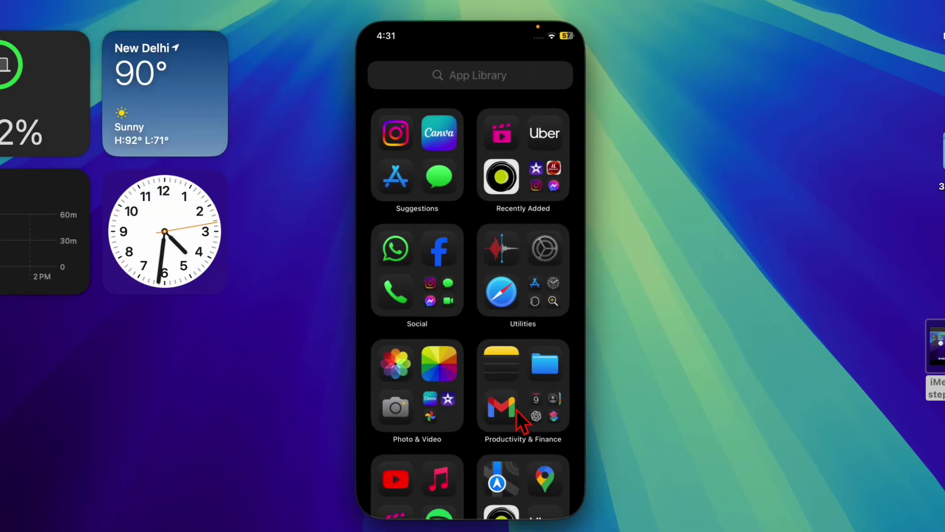
click(559, 411)
click(478, 434)
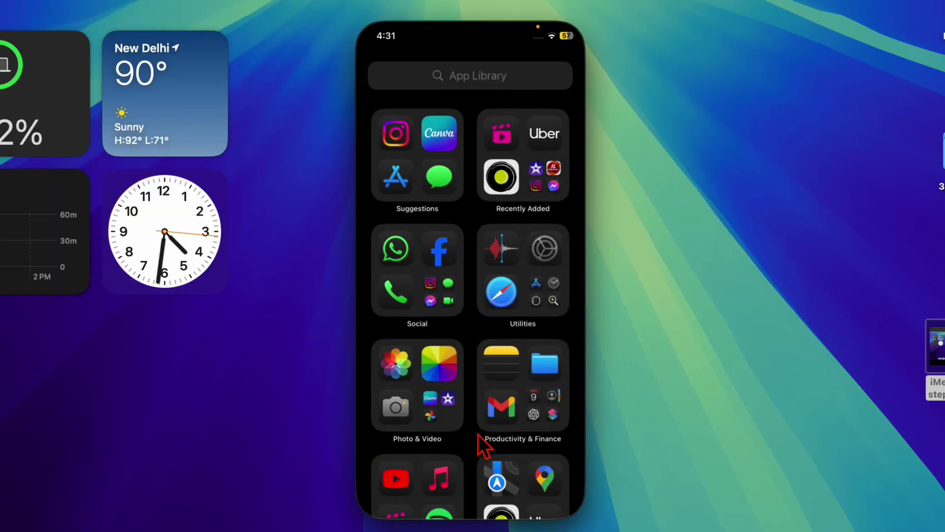
scroll(477, 442, left, 3)
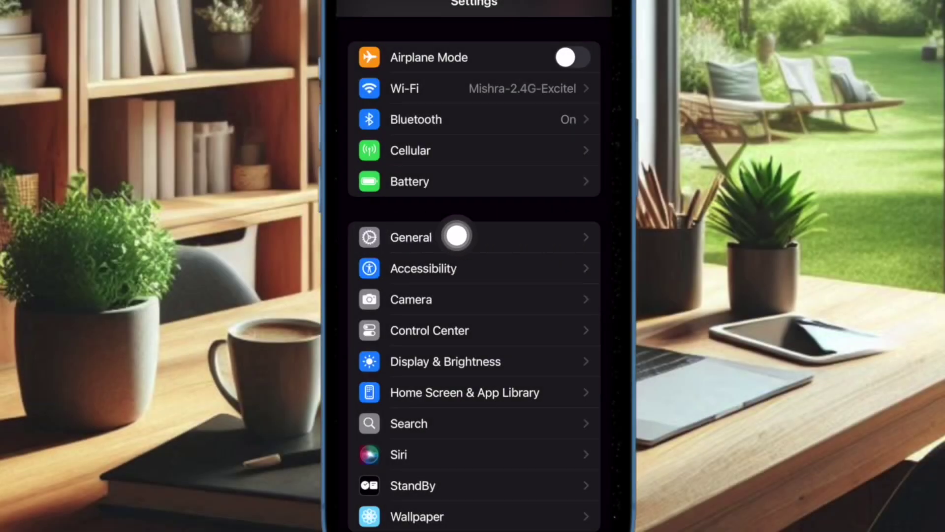
Check General > Software Update, confirming iOS 18.0 is up to date
click(457, 237)
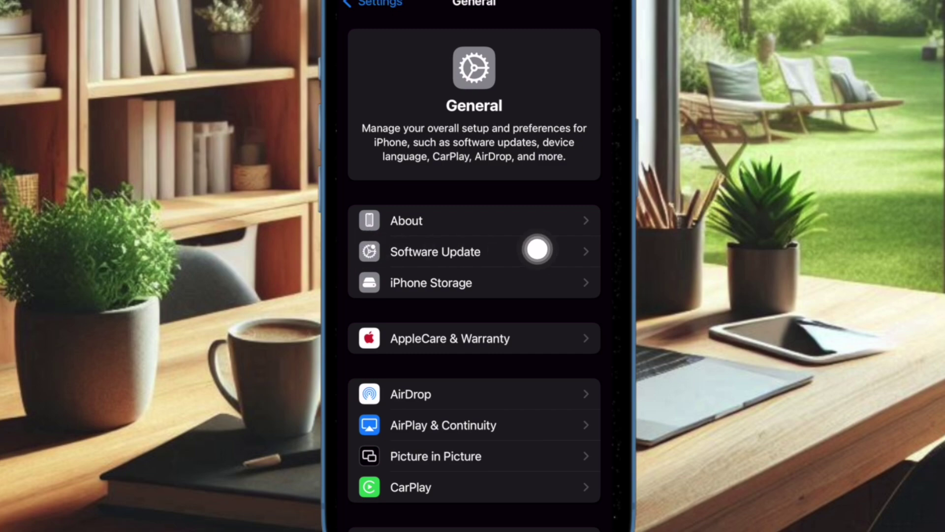
click(369, 251)
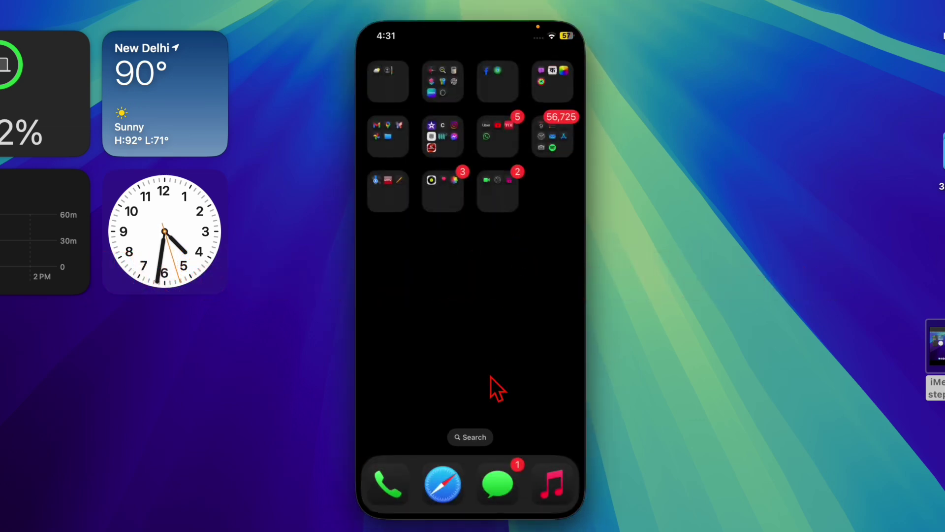
From the Utilities folder, move the AssistiveTouch bubble aside and launch Settings
click(499, 187)
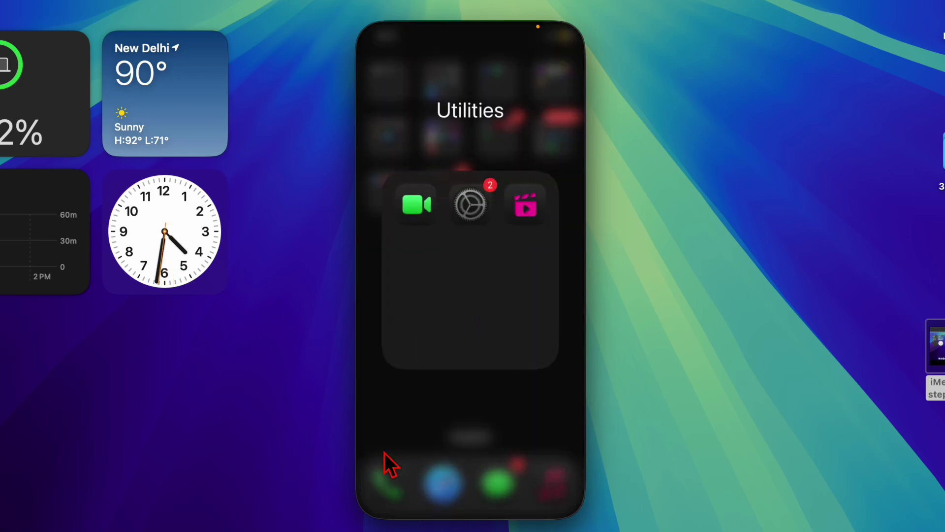
click(403, 451)
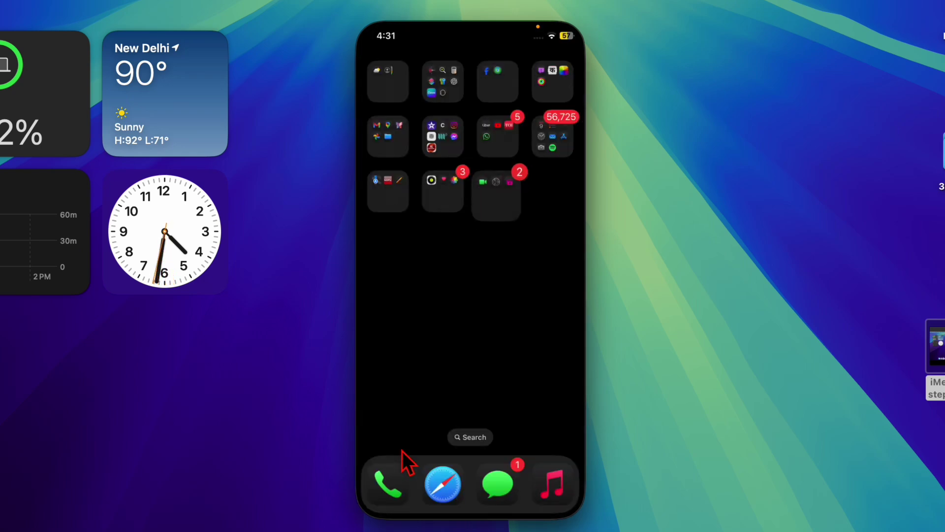
click(457, 365)
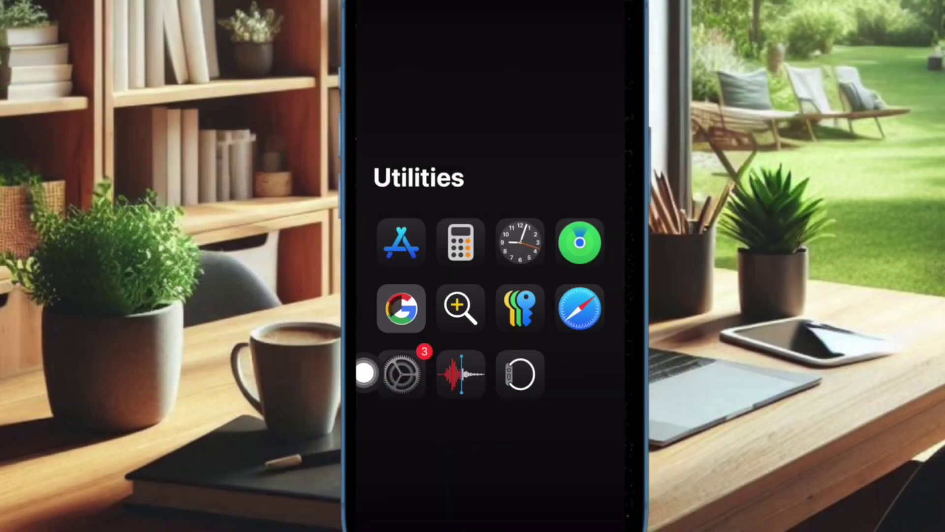
drag(365, 373, 428, 438)
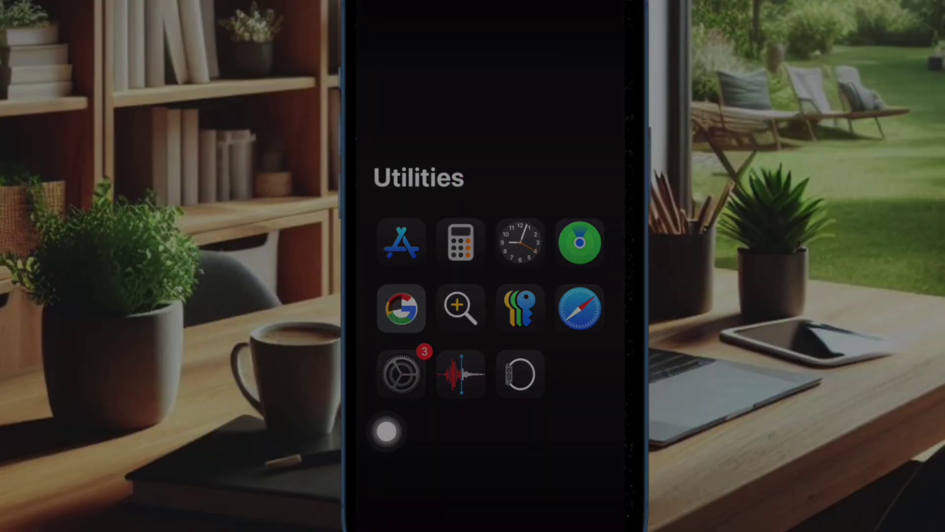
click(401, 373)
View General > iPhone Storage showing 35.08 GB of 64 GB used by app
click(509, 237)
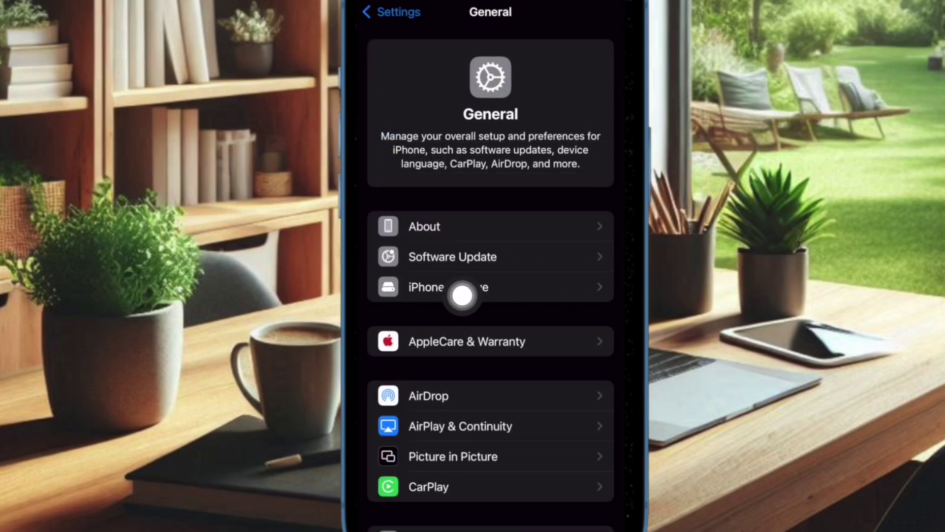
click(384, 288)
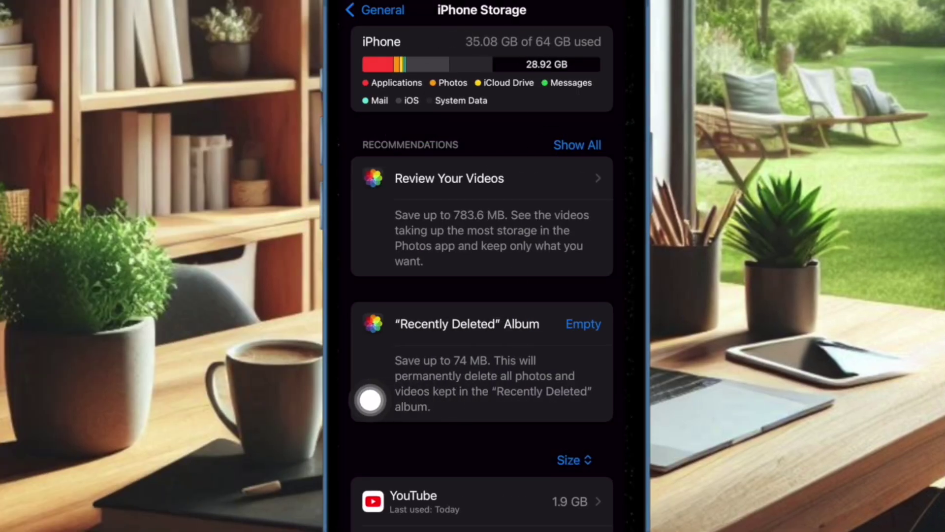
scroll(370, 399, down, 1)
scroll(370, 399, down, 5)
scroll(369, 398, down, 2)
scroll(369, 400, down, 4)
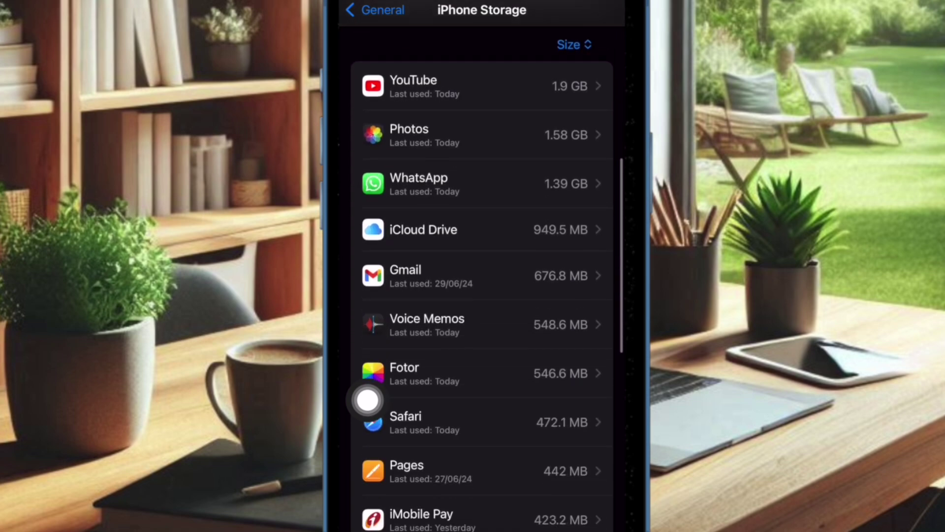
scroll(368, 399, down, 1)
scroll(368, 400, down, 1)
scroll(369, 400, down, 4)
scroll(369, 400, down, 2)
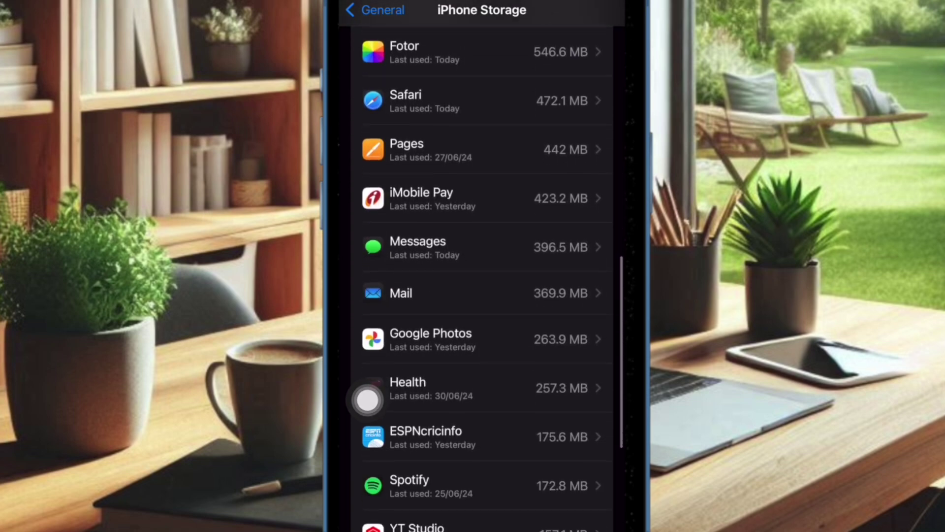
scroll(368, 400, down, 1)
scroll(367, 400, down, 3)
scroll(367, 400, down, 1)
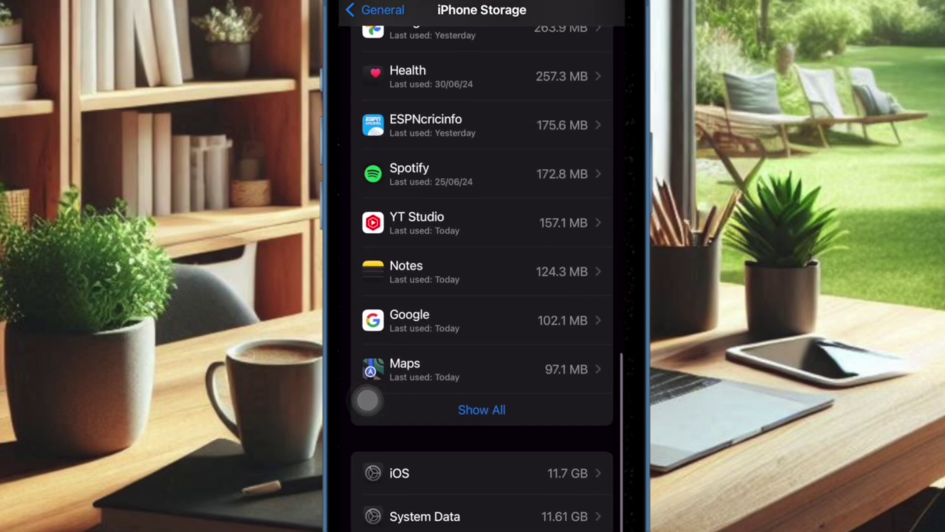
scroll(368, 400, up, 5)
scroll(368, 399, up, 4)
scroll(368, 400, up, 5)
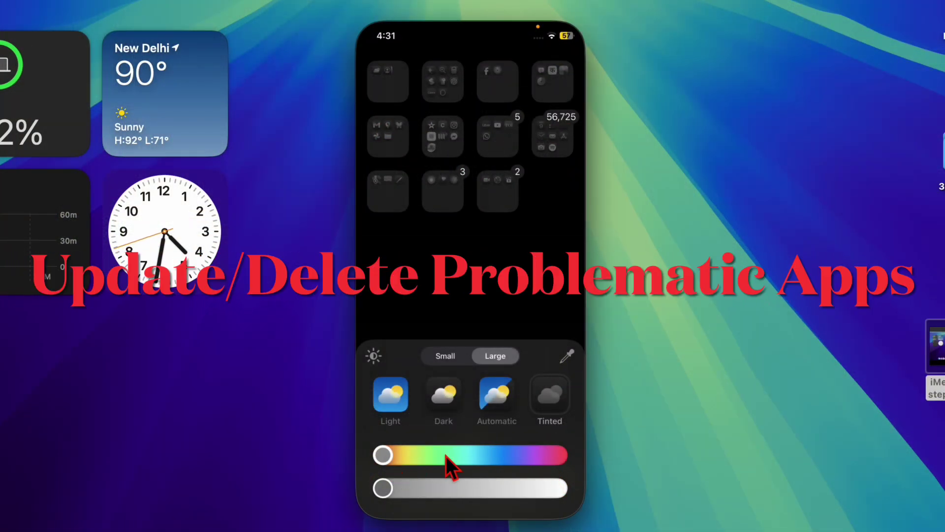
Retint the icons and drag saturation right for a paler green
mouse_move(449, 461)
mouse_down()
mouse_move(553, 455)
mouse_move(458, 472)
mouse_up()
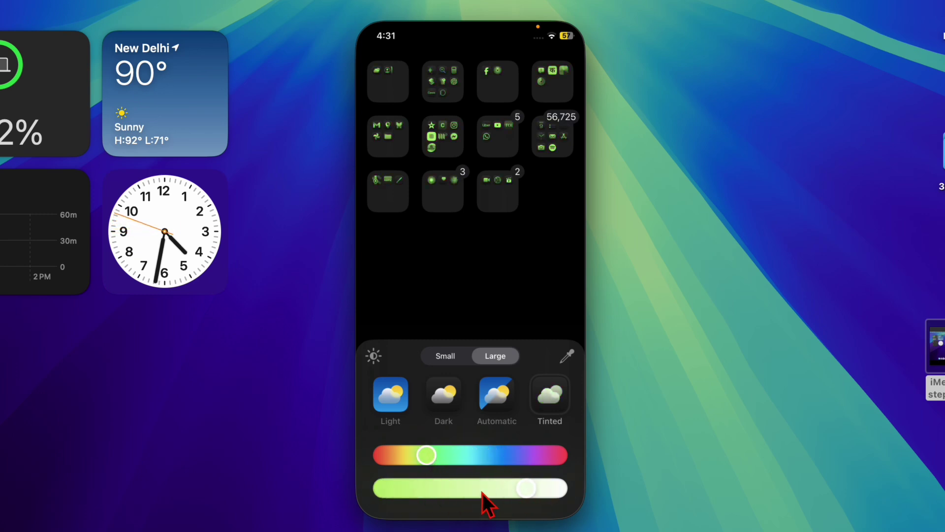
drag(408, 491, 494, 492)
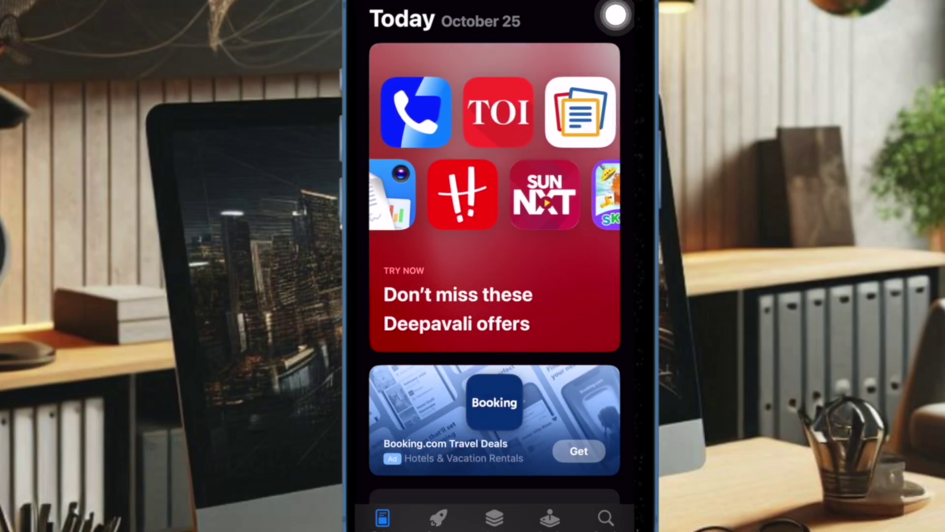
Review the three pending App Store updates, then ask to remove Journal
click(616, 15)
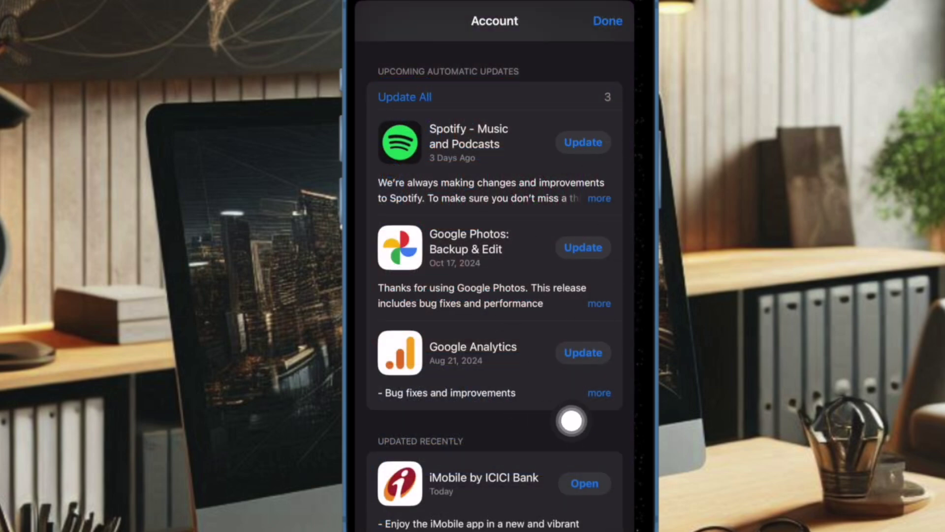
scroll(606, 420, down, 5)
scroll(606, 421, down, 3)
scroll(605, 420, down, 1)
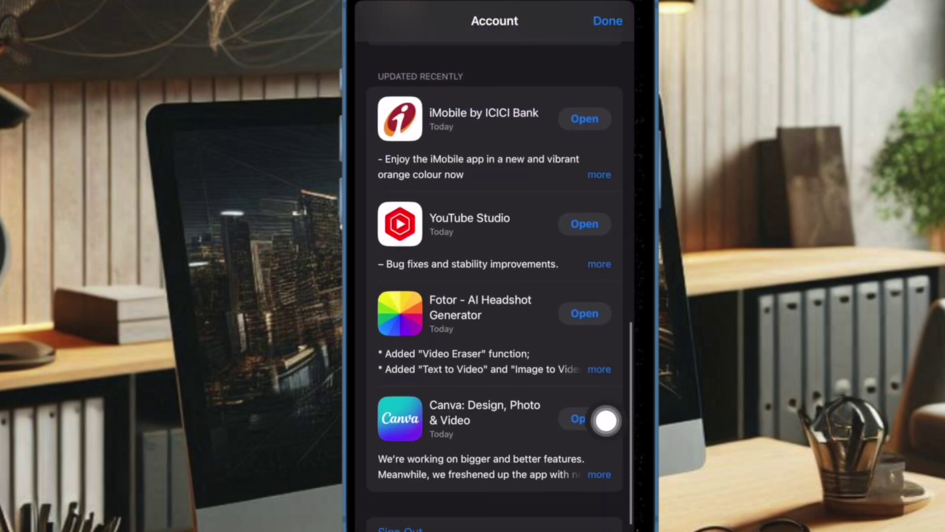
scroll(606, 421, up, 1)
scroll(605, 420, up, 3)
scroll(606, 421, up, 1)
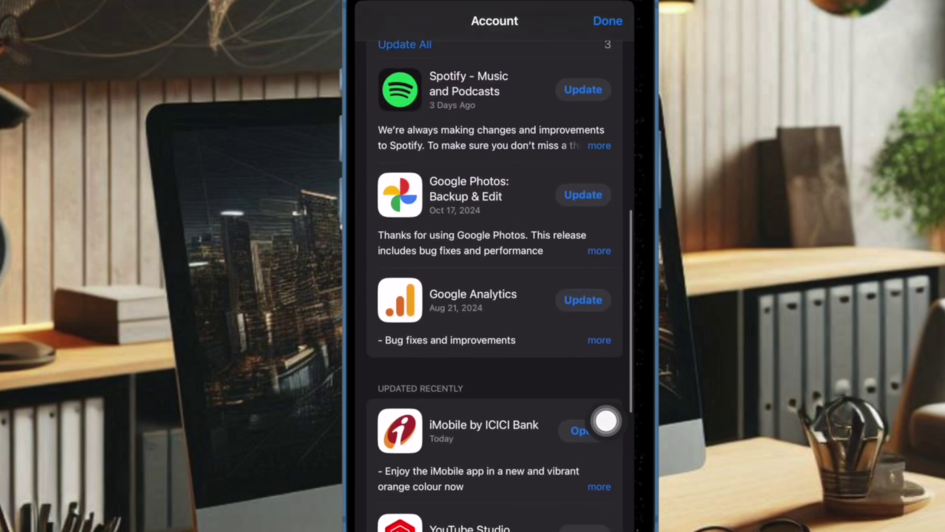
scroll(605, 420, up, 1)
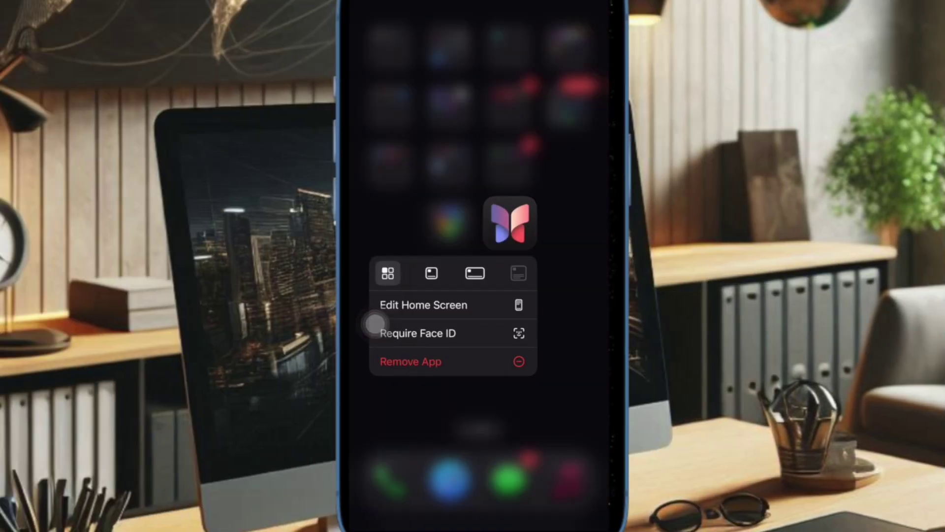
click(411, 359)
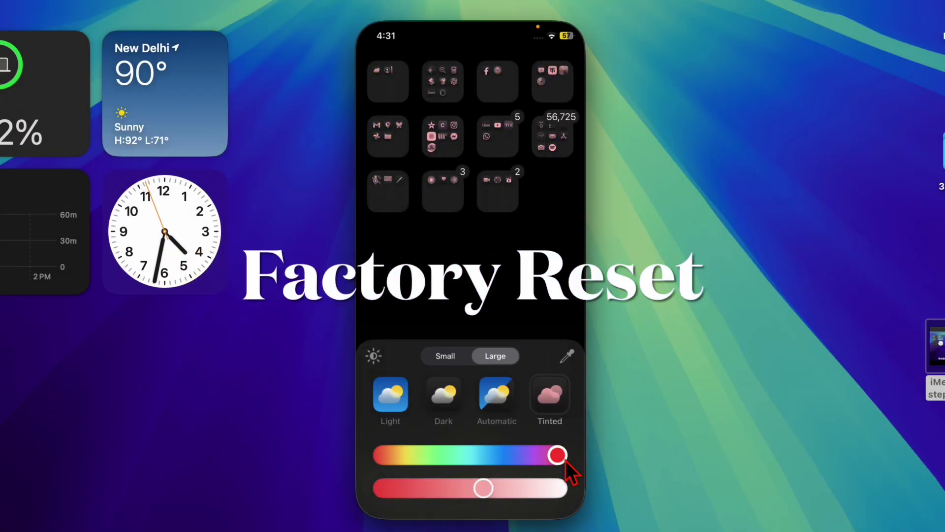
click(448, 390)
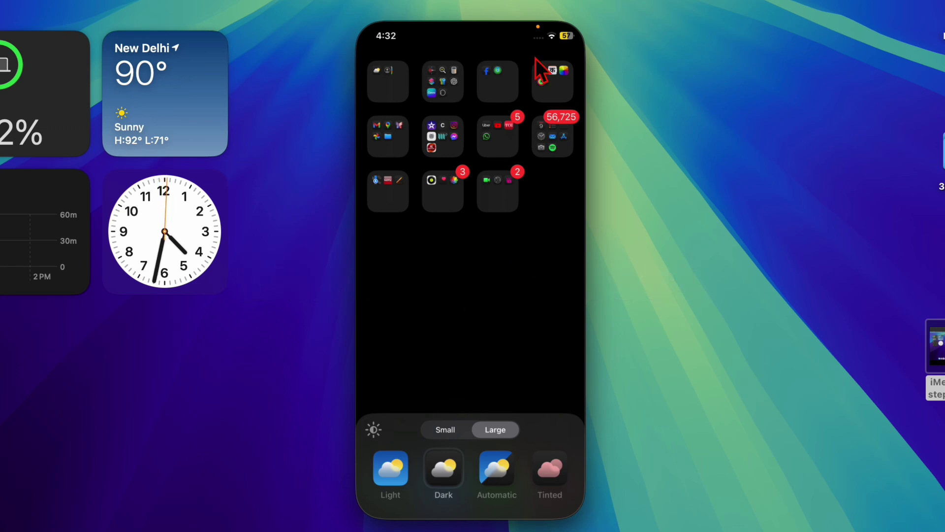
mouse_move(472, 15)
click(556, 4)
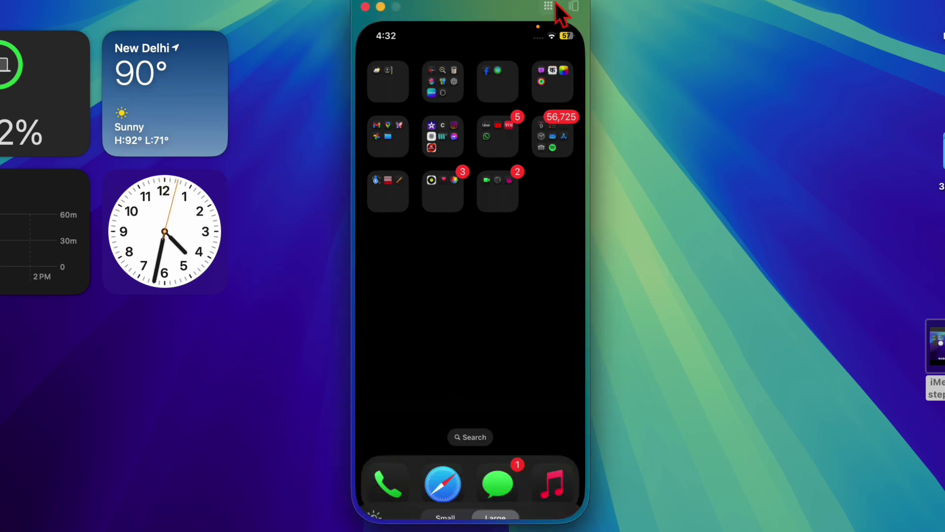
click(576, 7)
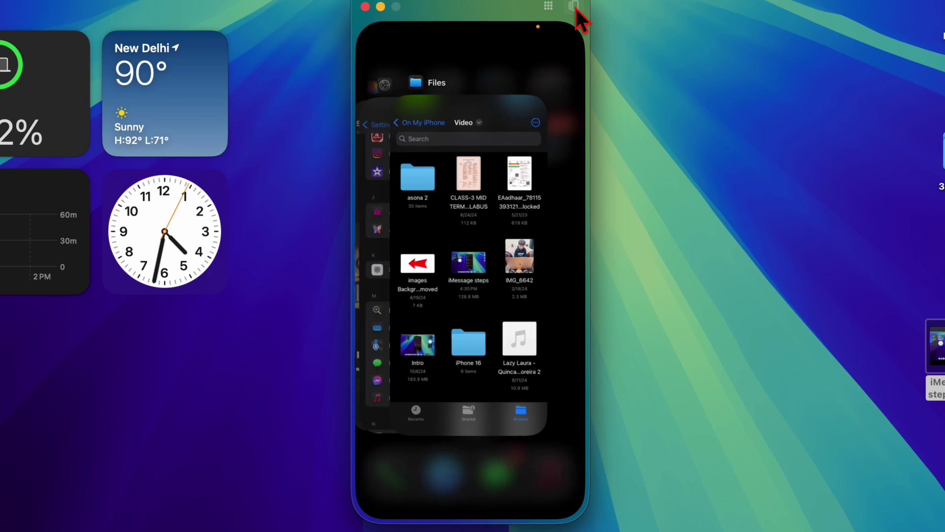
click(503, 491)
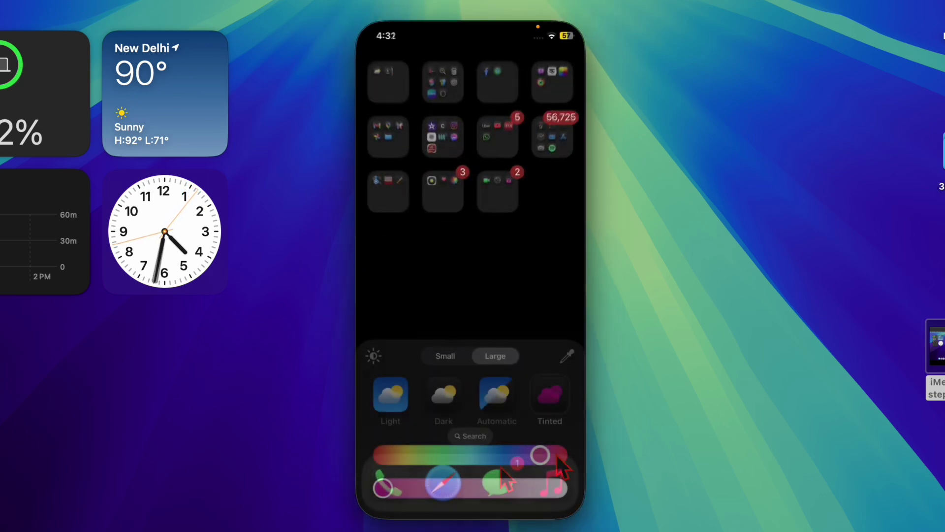
drag(537, 456, 437, 461)
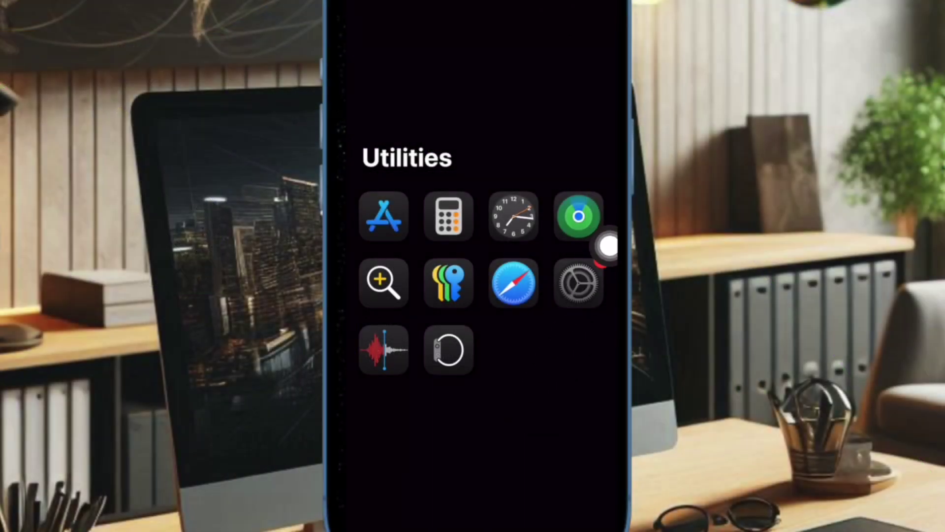
Go through General > Transfer or Reset iPhone > Reset and choose Reset All Settings
click(574, 281)
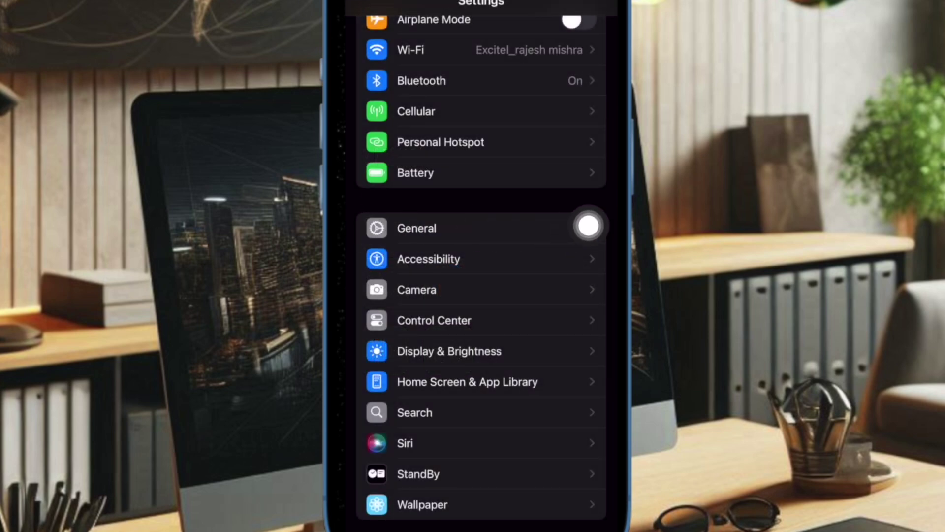
click(471, 223)
scroll(565, 229, down, 10)
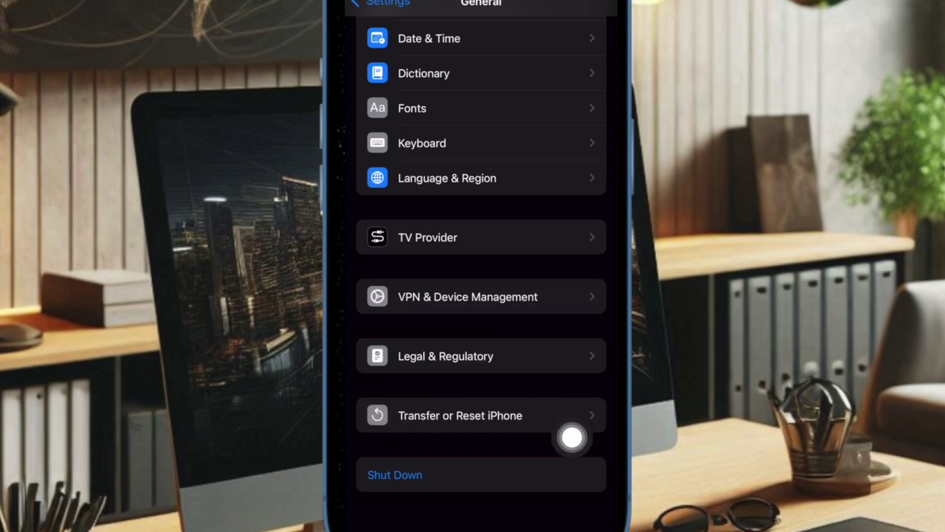
click(572, 429)
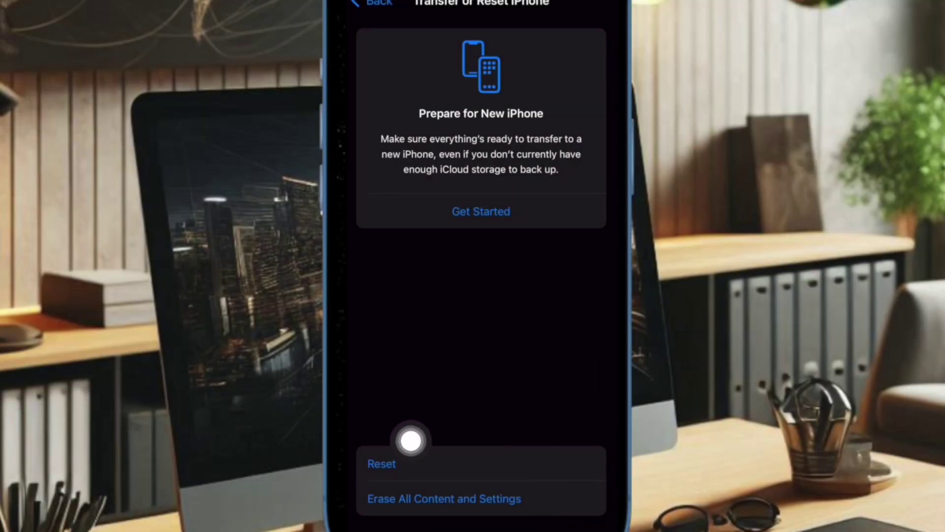
click(381, 462)
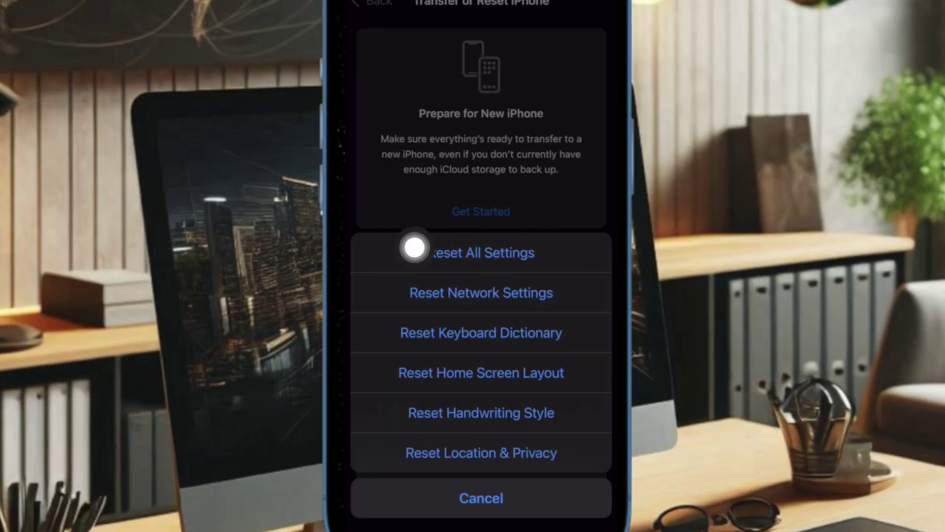
click(407, 252)
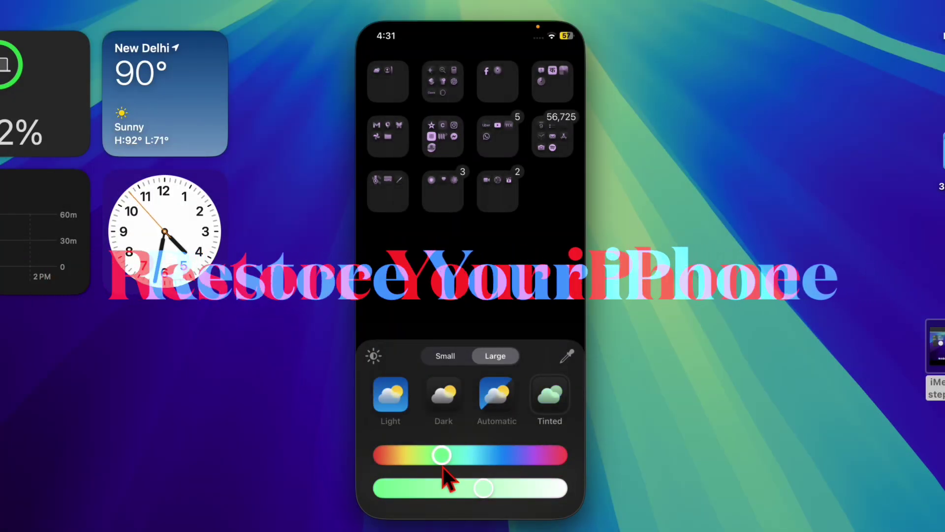
drag(490, 465, 577, 460)
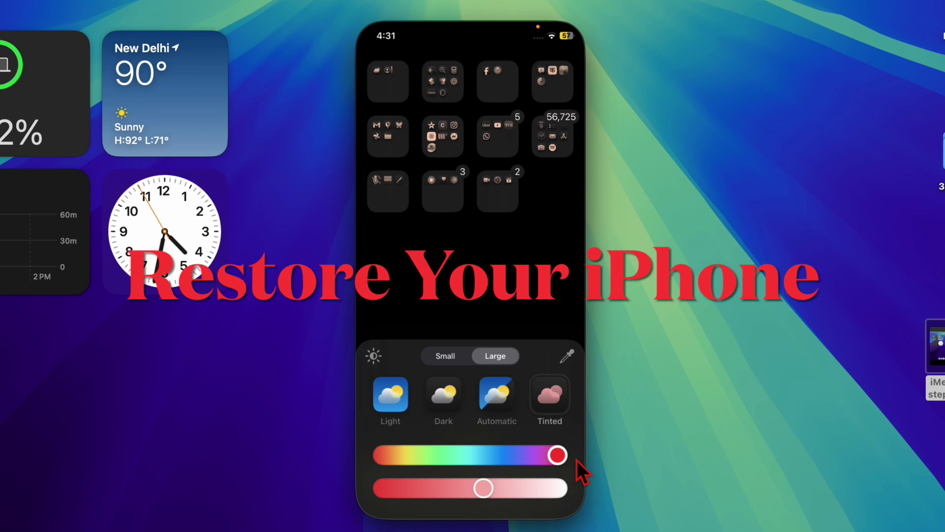
click(449, 401)
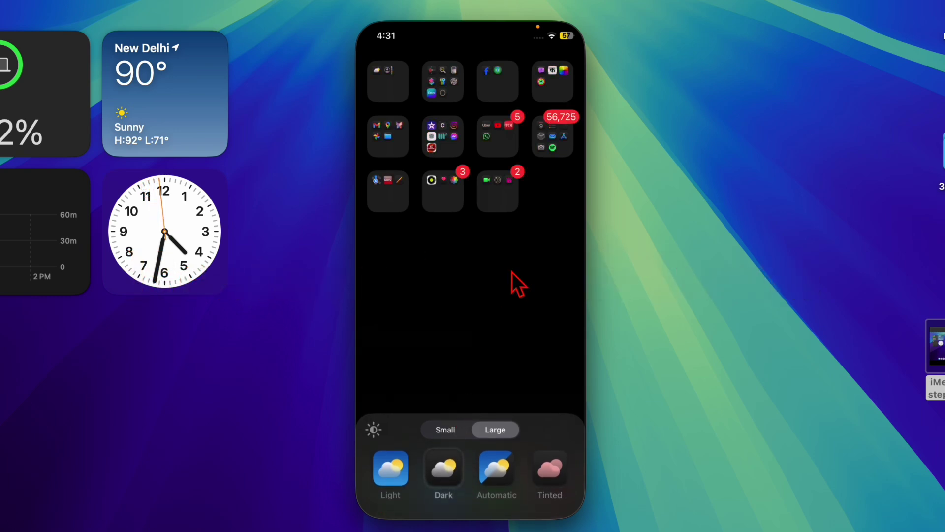
mouse_move(556, 13)
click(555, 4)
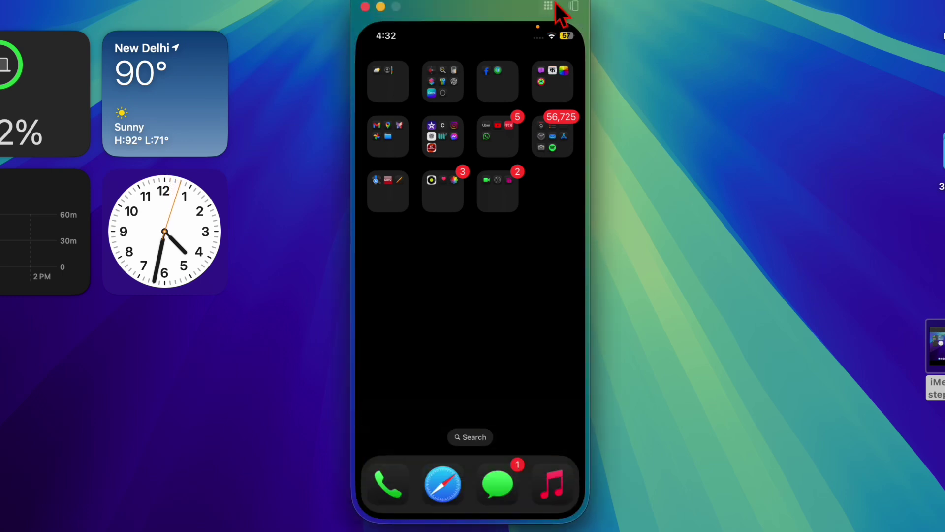
click(576, 9)
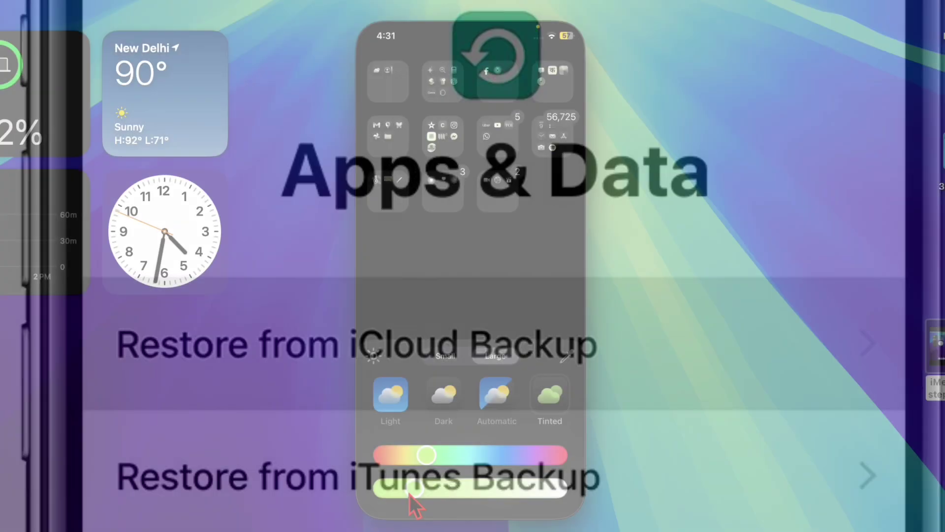
Sweep the tint through blue, purple and red, then restore the full-colour Dark style
drag(413, 494, 494, 492)
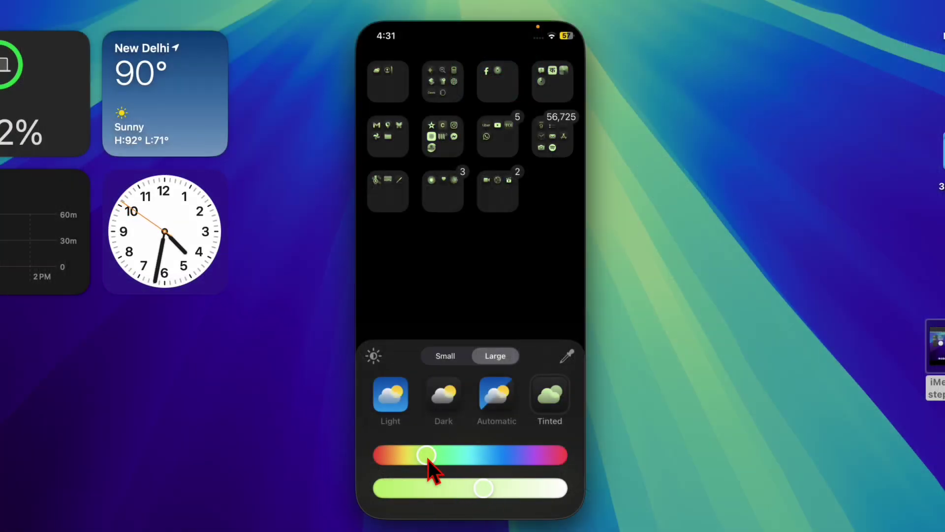
mouse_move(428, 460)
mouse_down()
mouse_move(543, 461)
mouse_move(403, 469)
mouse_move(573, 461)
mouse_up()
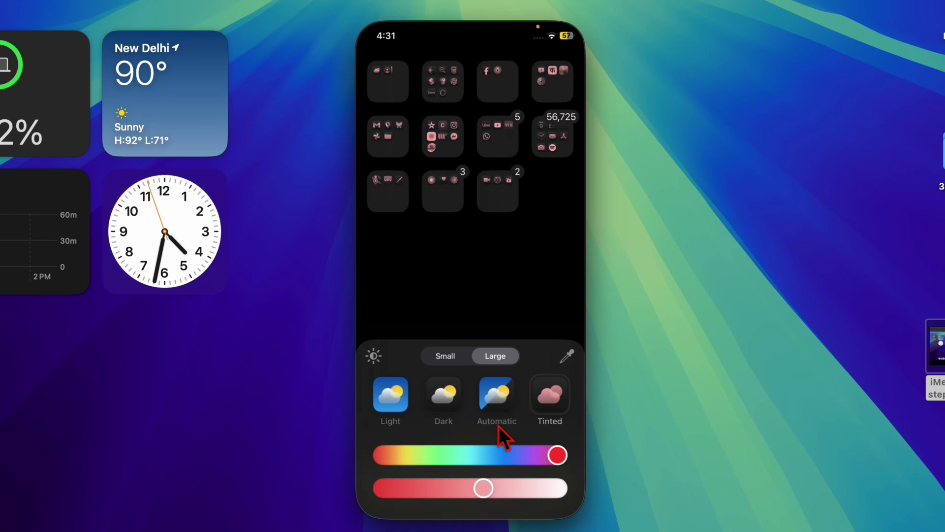
click(448, 404)
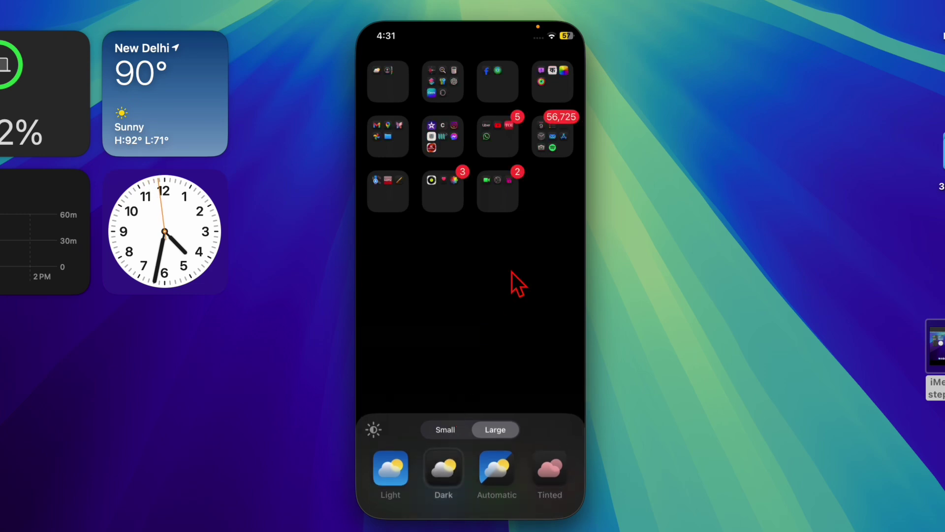